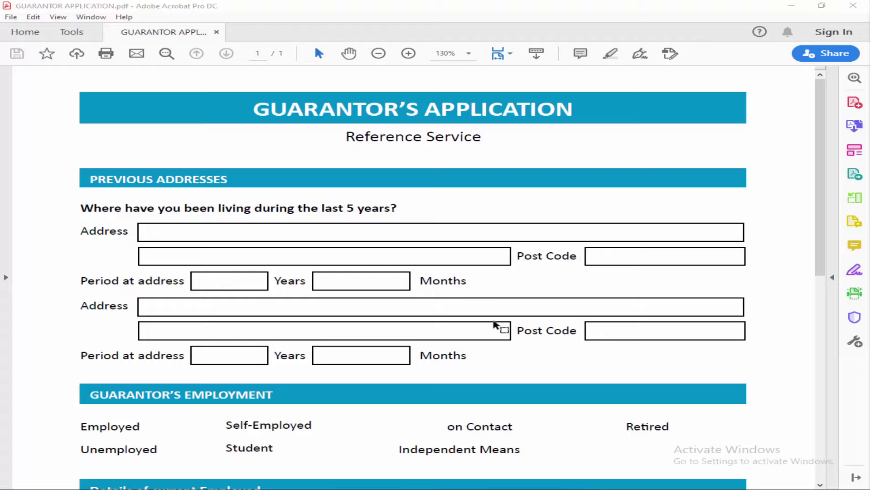
pyautogui.scroll(-3, 493, 326)
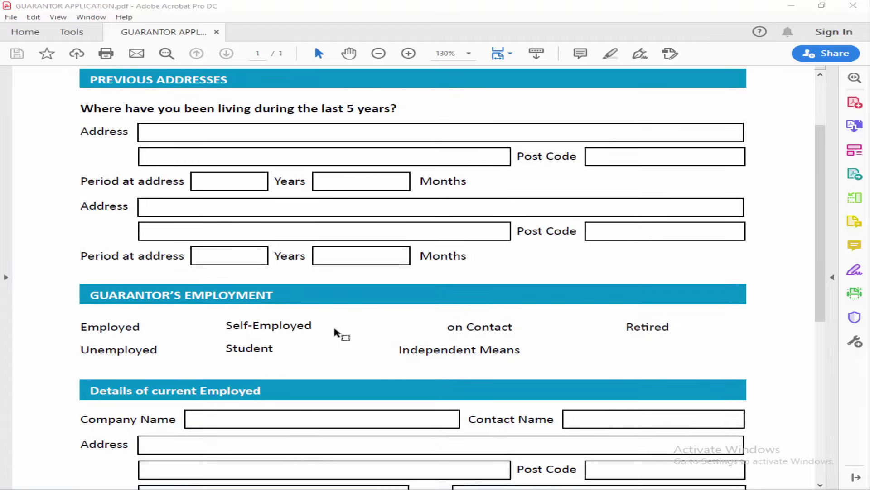
# Convert the guarantor application into a fillable form with Prepare Form, auto-detecting its text fields.
pyautogui.click(72, 32)
pyautogui.scroll(-3, 298, 340)
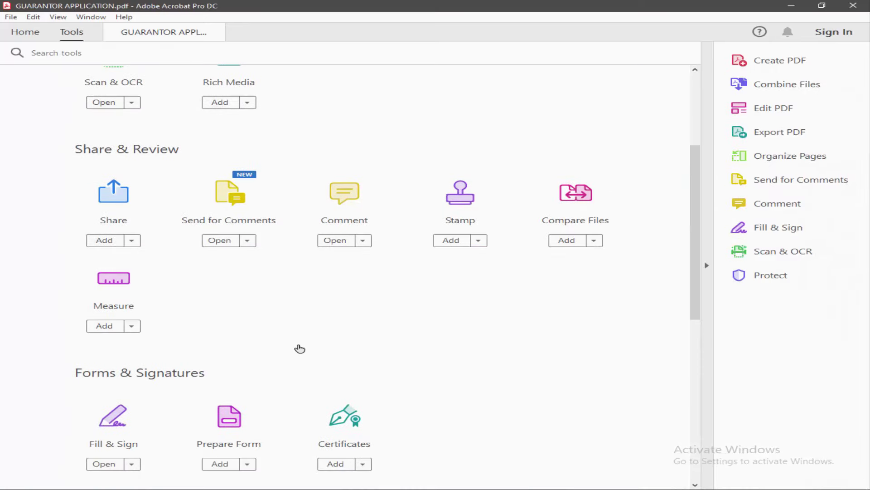
pyautogui.scroll(-1, 300, 349)
pyautogui.click(230, 343)
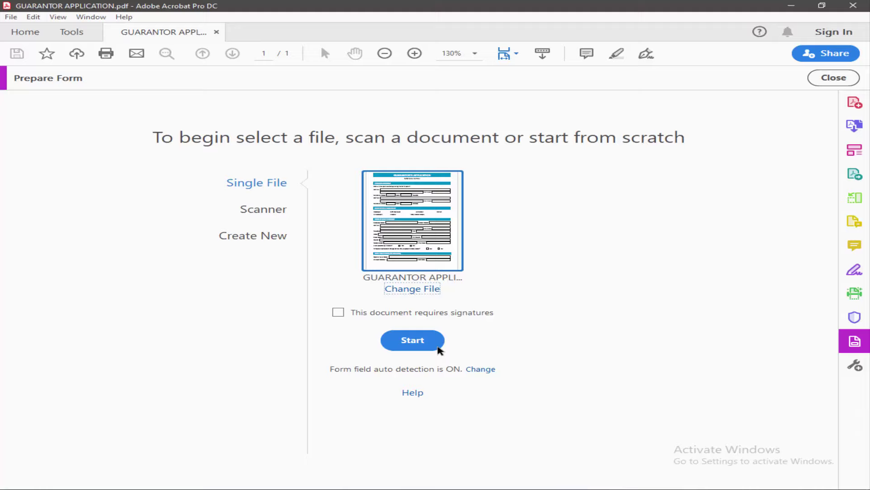
pyautogui.click(414, 341)
pyautogui.scroll(-1, 240, 254)
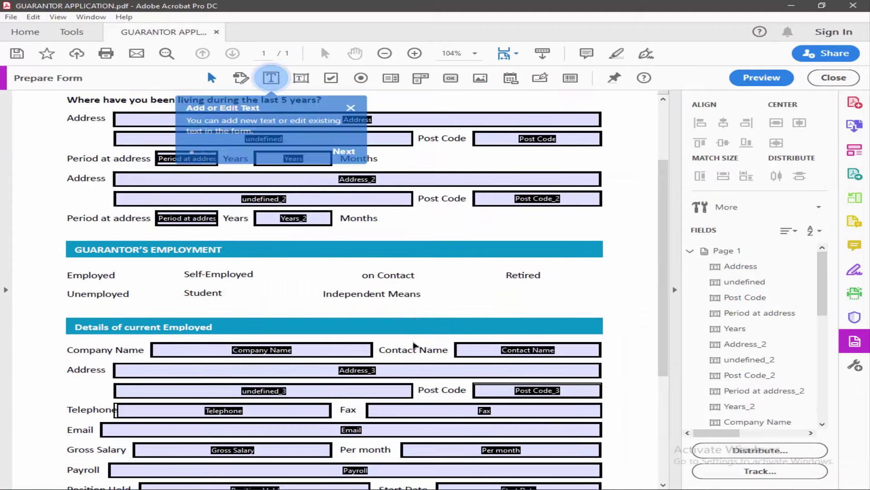
pyautogui.scroll(-2, 239, 255)
pyautogui.scroll(2, 229, 270)
pyautogui.scroll(2, 154, 282)
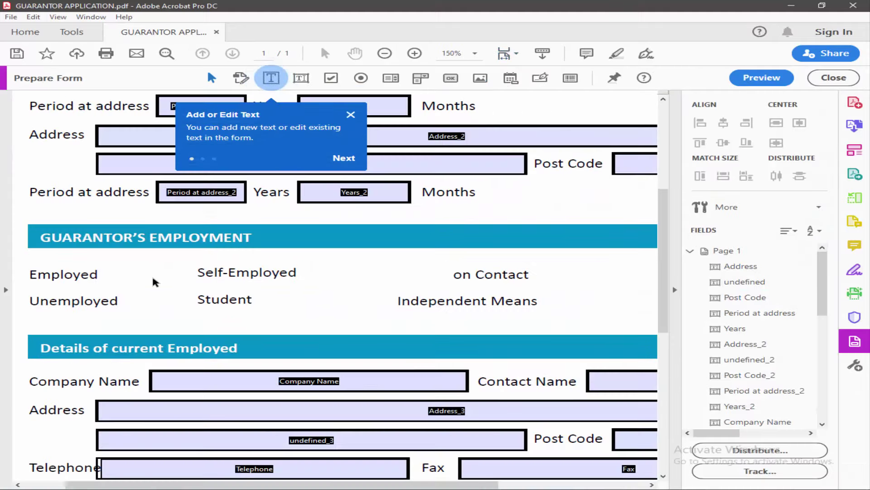
# Place checkboxes beside Employed and Self-Employed, and a text field beside on Contact.
pyautogui.click(673, 292)
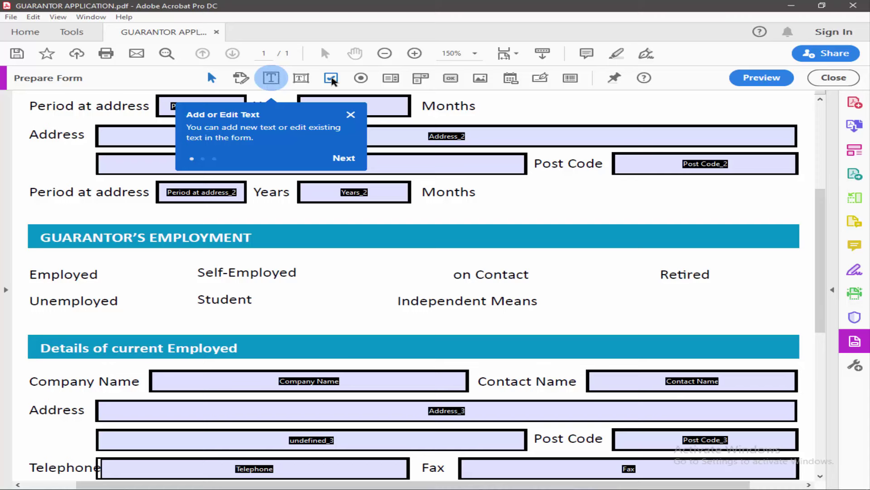
pyautogui.click(331, 78)
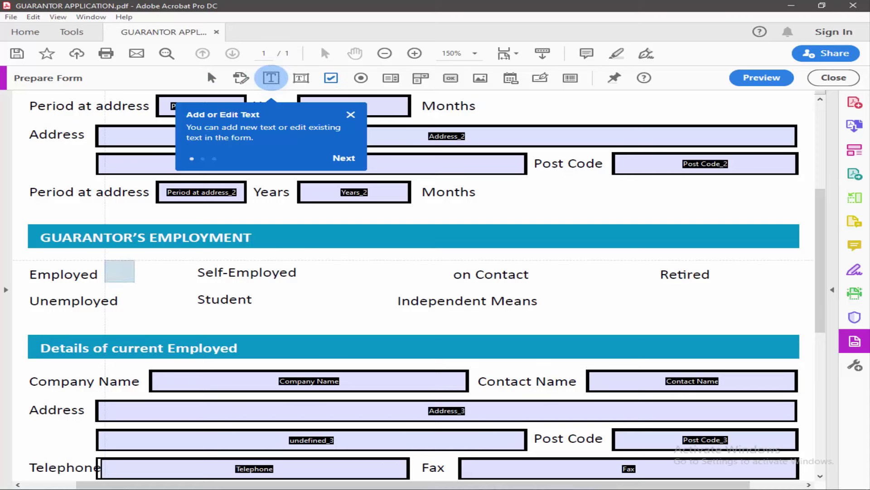
pyautogui.click(139, 282)
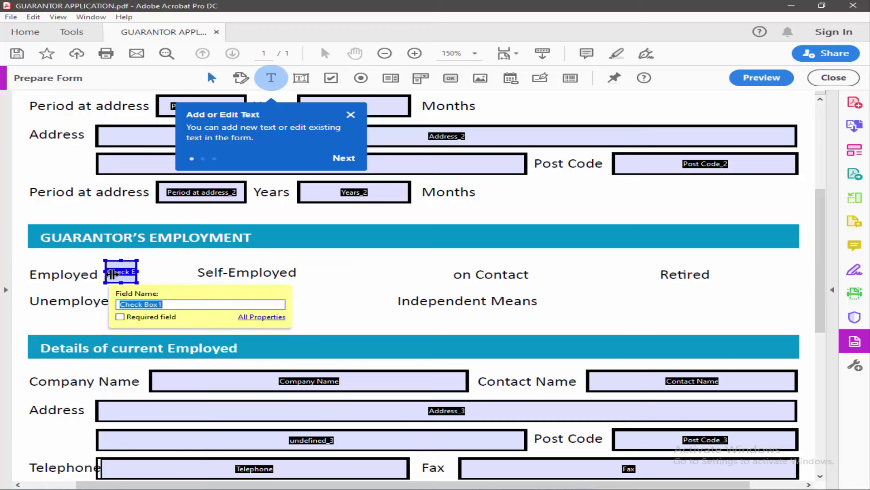
pyautogui.click(331, 78)
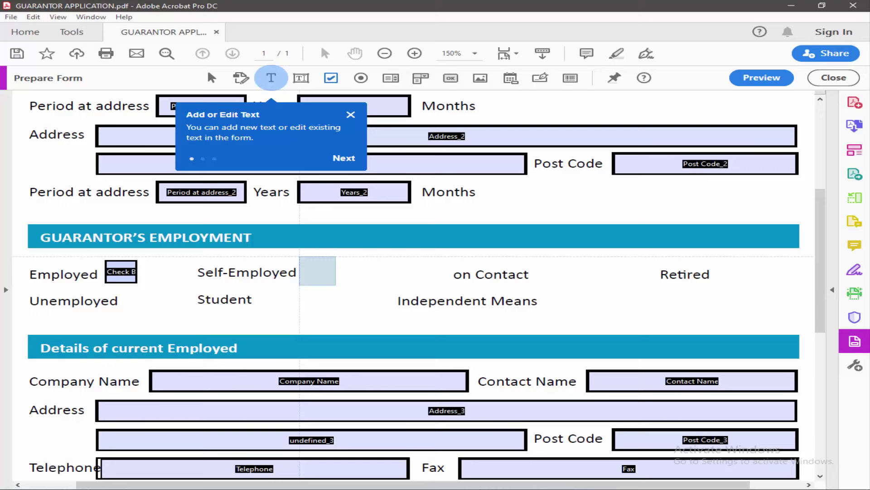
pyautogui.click(334, 281)
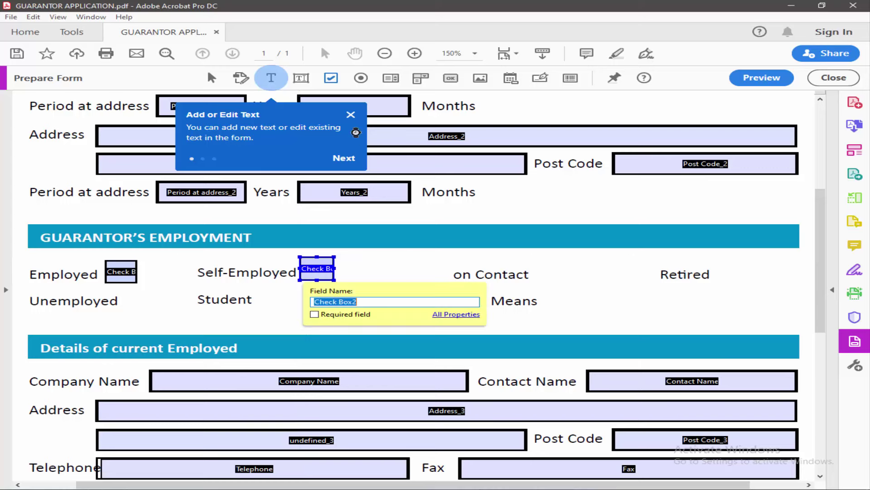
pyautogui.click(300, 78)
pyautogui.moveTo(531, 261); pyautogui.dragTo(566, 285)
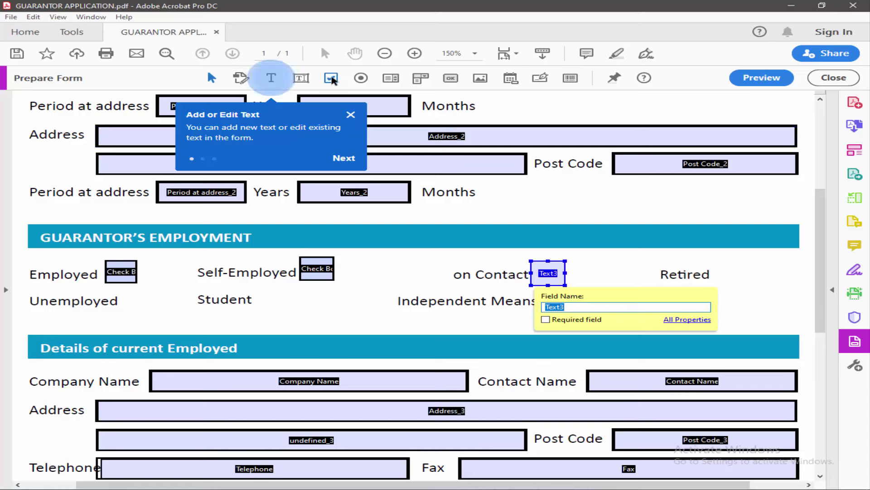
# Add checkboxes beside Retired, Independent Means, Student and Unemployed, then select all employment fields.
pyautogui.click(330, 78)
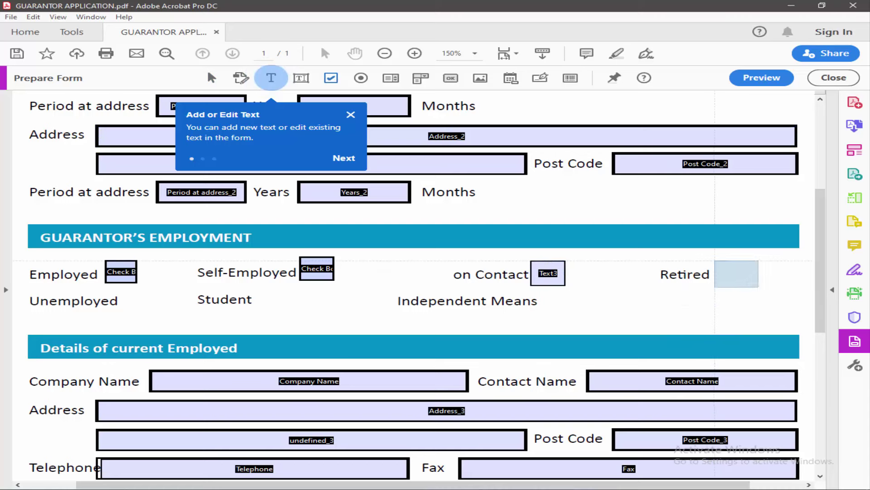
pyautogui.click(737, 272)
pyautogui.click(331, 77)
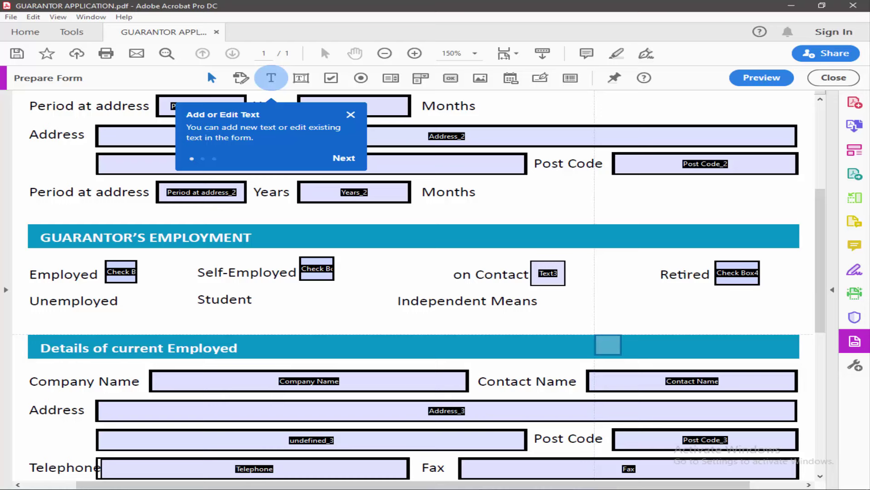
pyautogui.moveTo(549, 291); pyautogui.dragTo(584, 310)
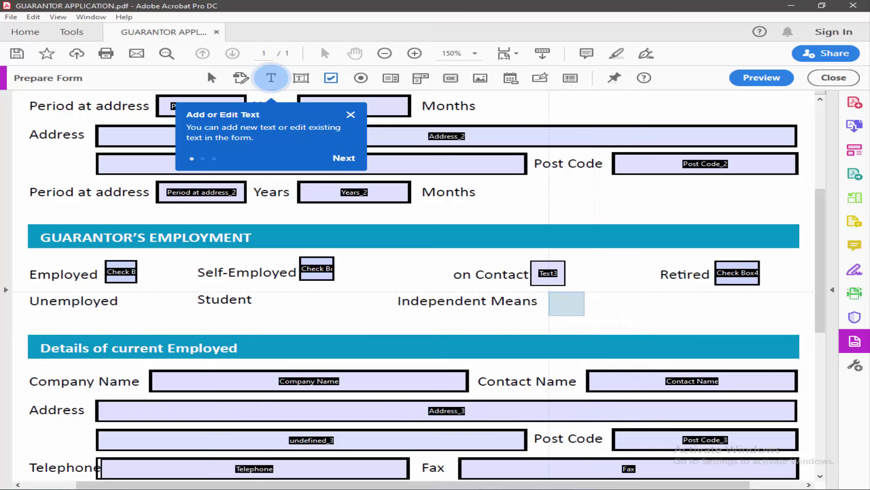
pyautogui.click(566, 304)
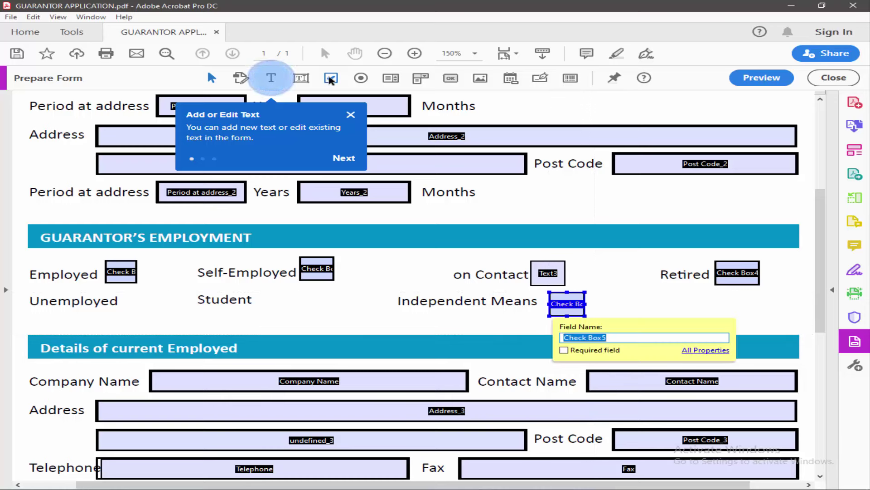
pyautogui.click(331, 77)
pyautogui.click(296, 301)
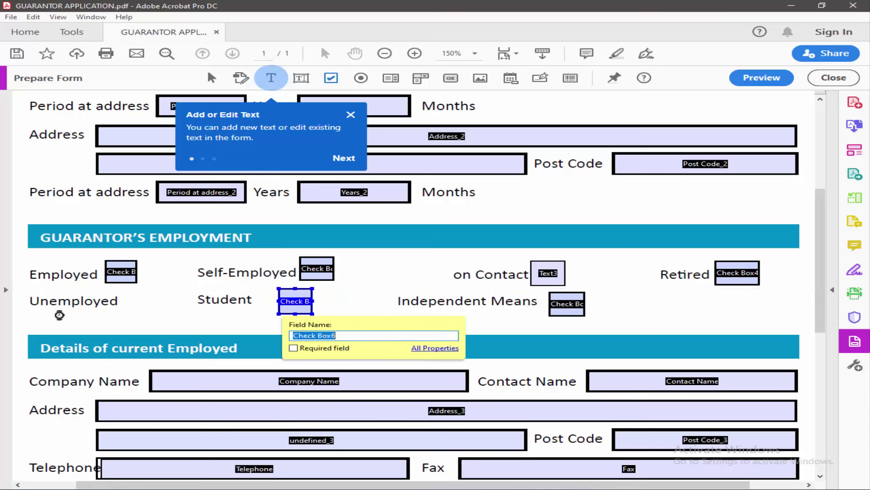
pyautogui.click(330, 78)
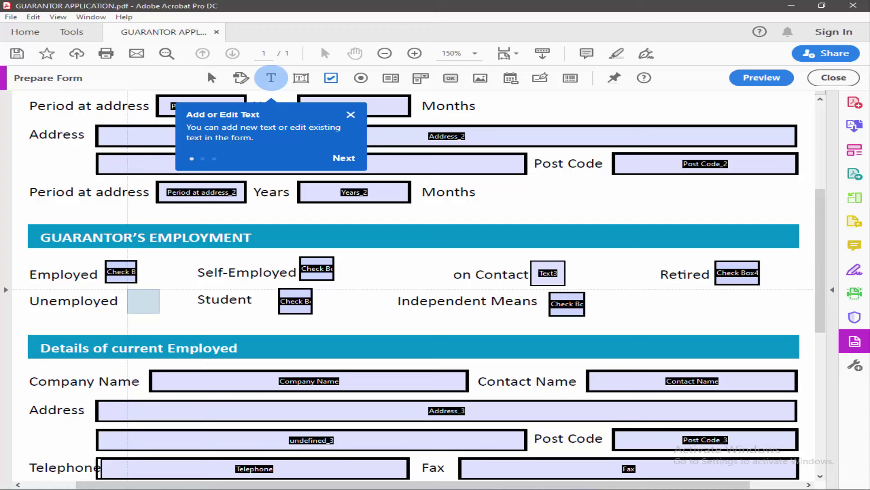
pyautogui.click(143, 301)
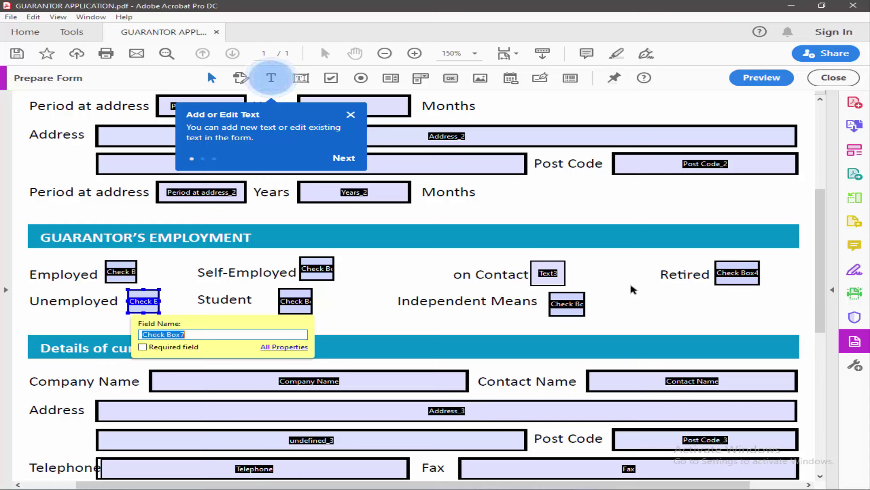
pyautogui.moveTo(87, 253); pyautogui.dragTo(791, 327)
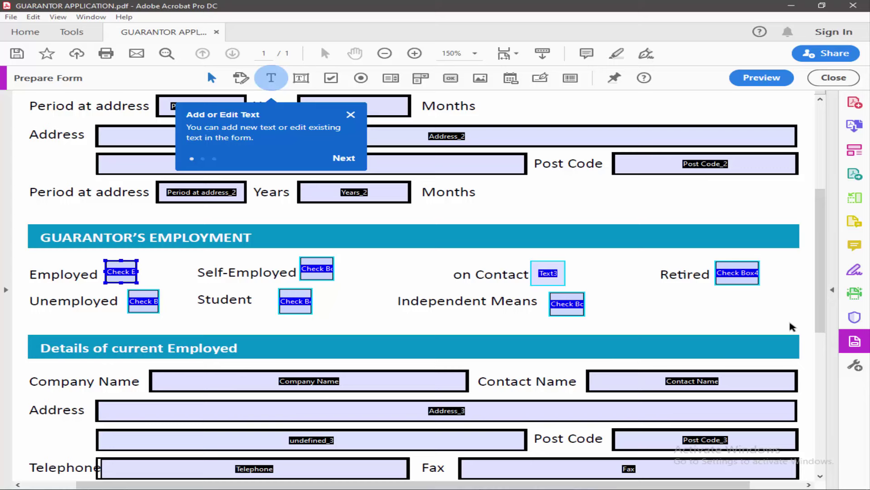
# Resize all selected employment fields to match the on Contact field.
pyautogui.click(548, 273)
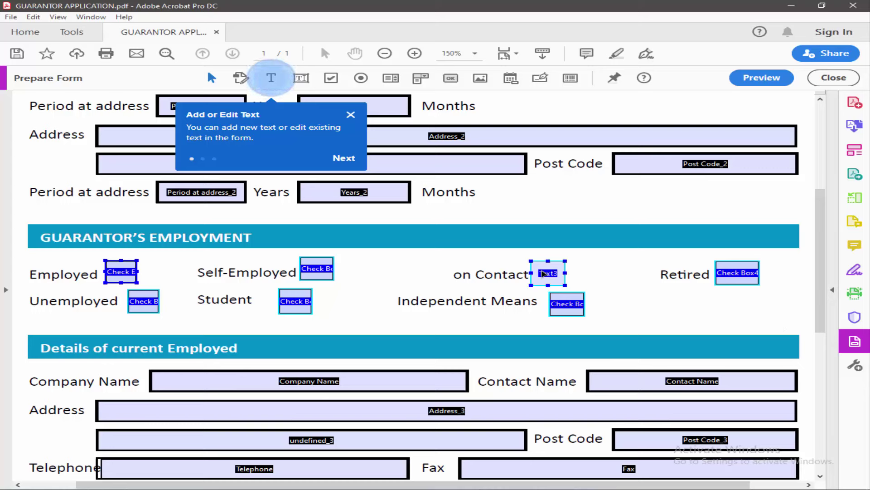
pyautogui.rightClick(547, 274)
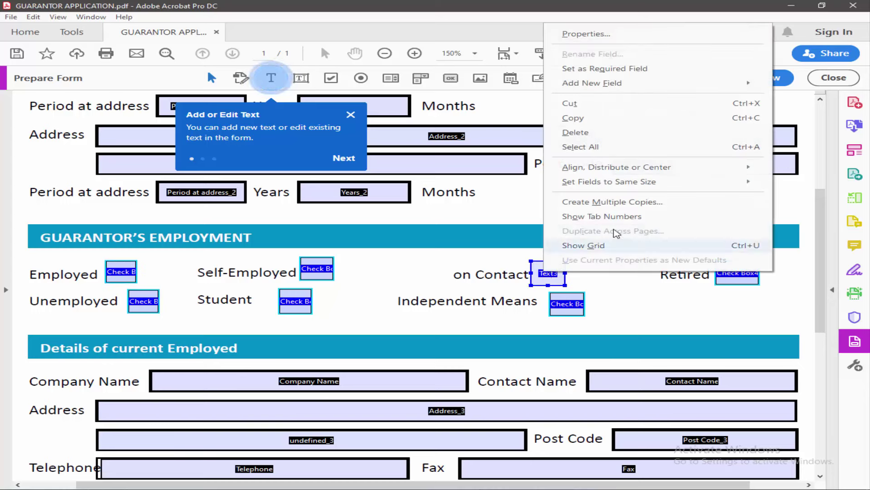
pyautogui.moveTo(609, 181)
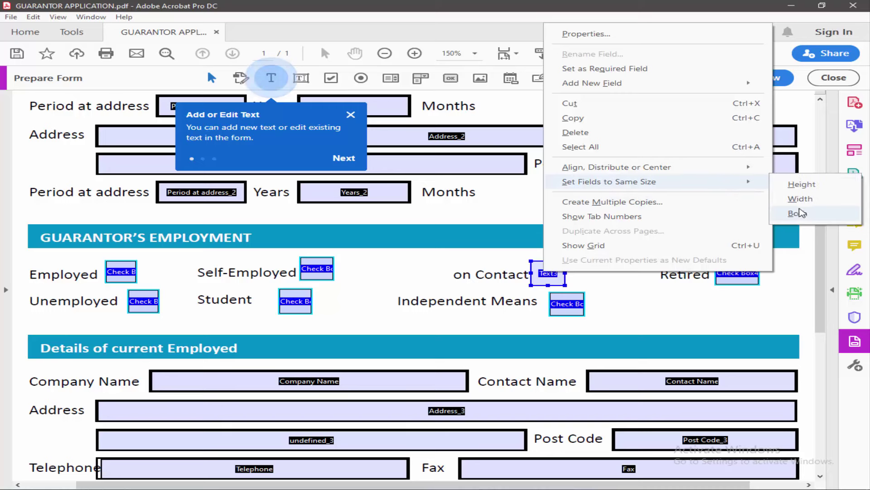
pyautogui.click(800, 215)
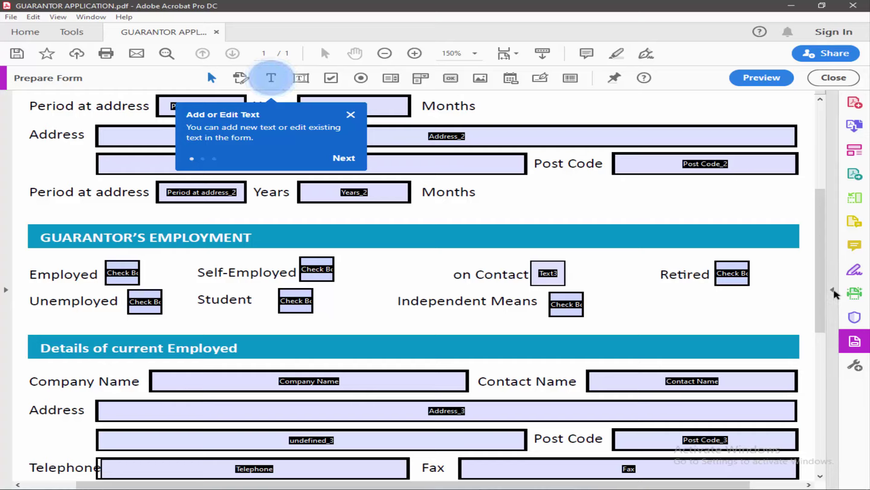
# Centre the Independent Means checkbox under on Contact and align Student under Self-Employed.
pyautogui.click(834, 292)
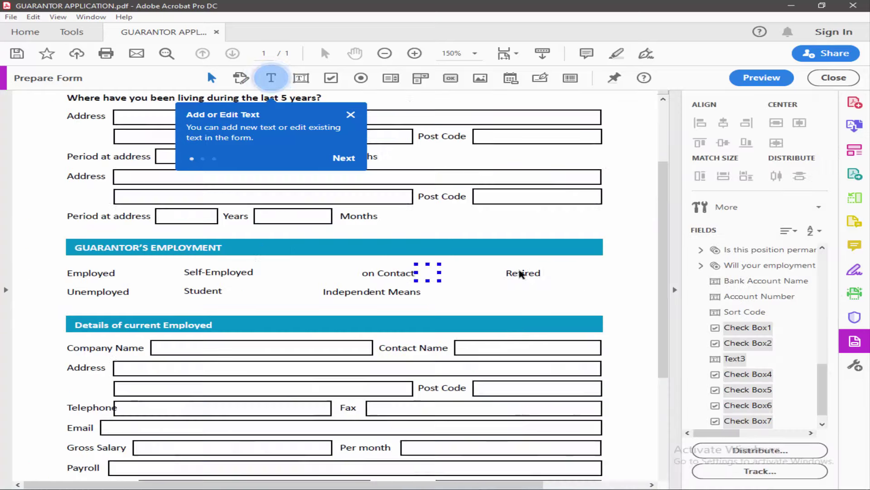
pyautogui.scroll(1, 417, 251)
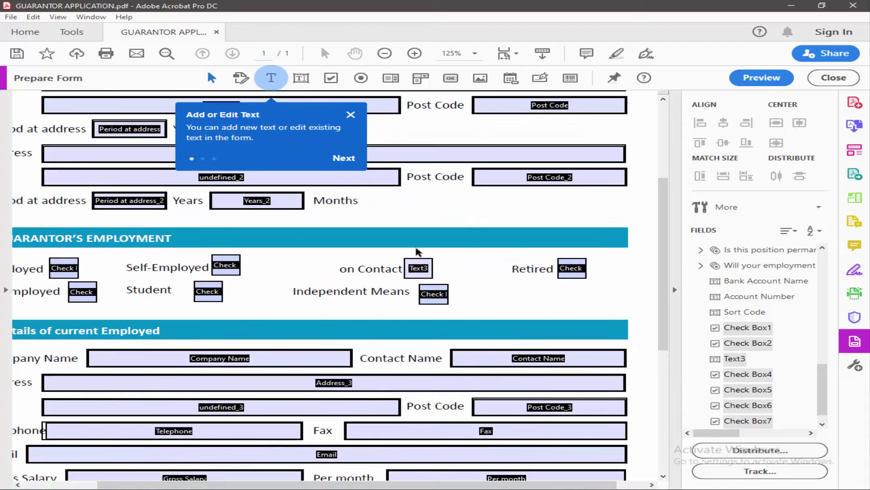
pyautogui.moveTo(401, 247); pyautogui.dragTo(466, 318)
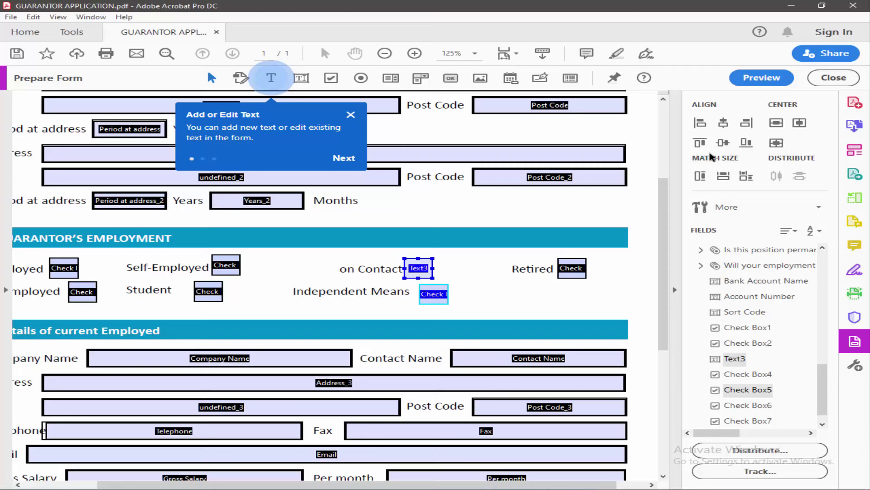
pyautogui.click(725, 124)
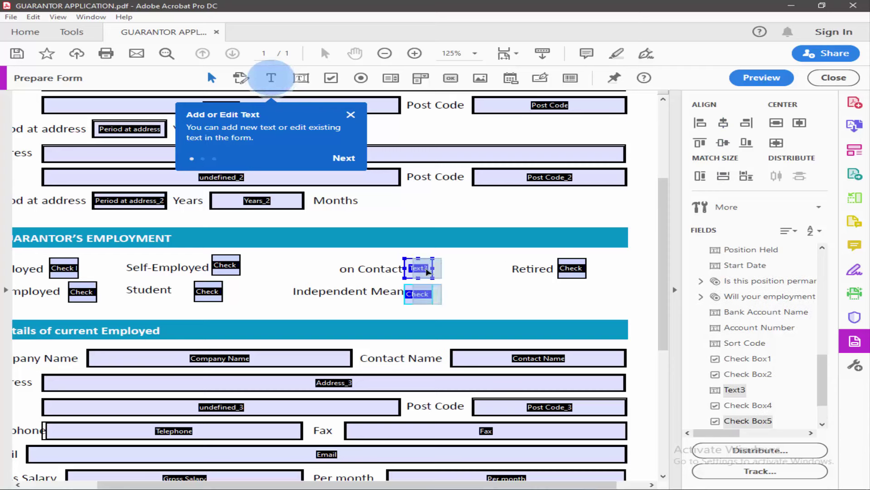
pyautogui.click(275, 297)
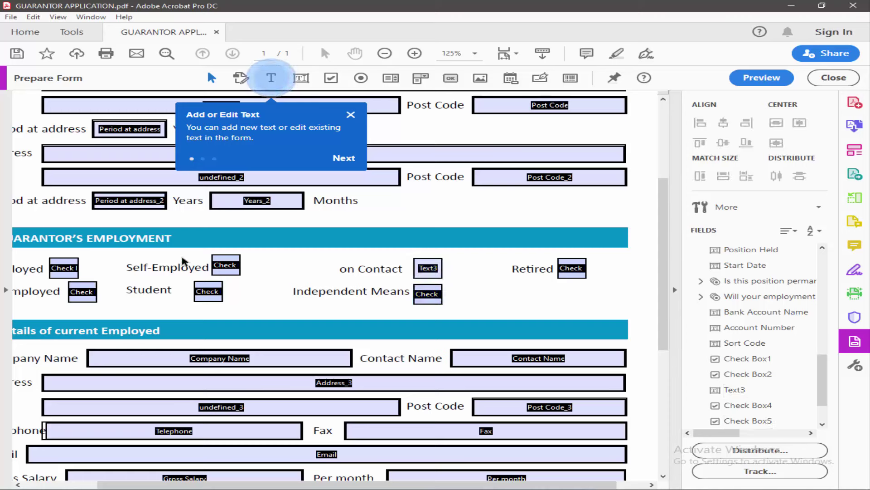
pyautogui.moveTo(178, 252); pyautogui.dragTo(248, 319)
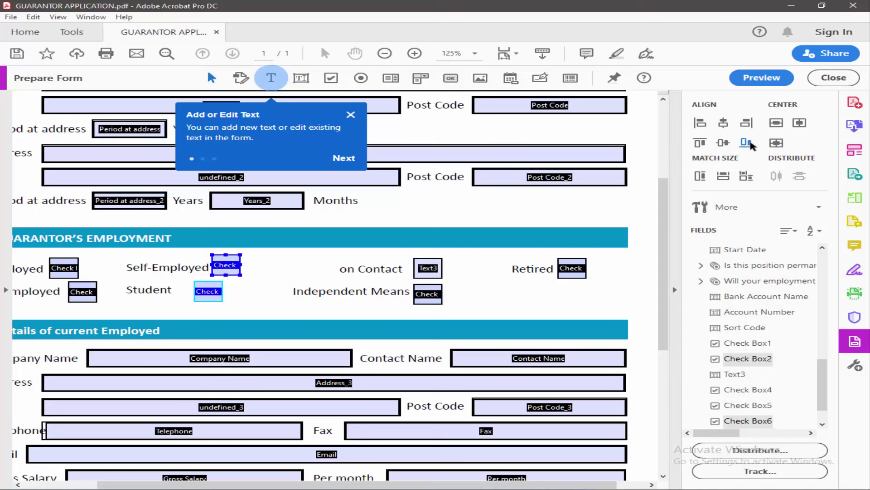
pyautogui.click(746, 123)
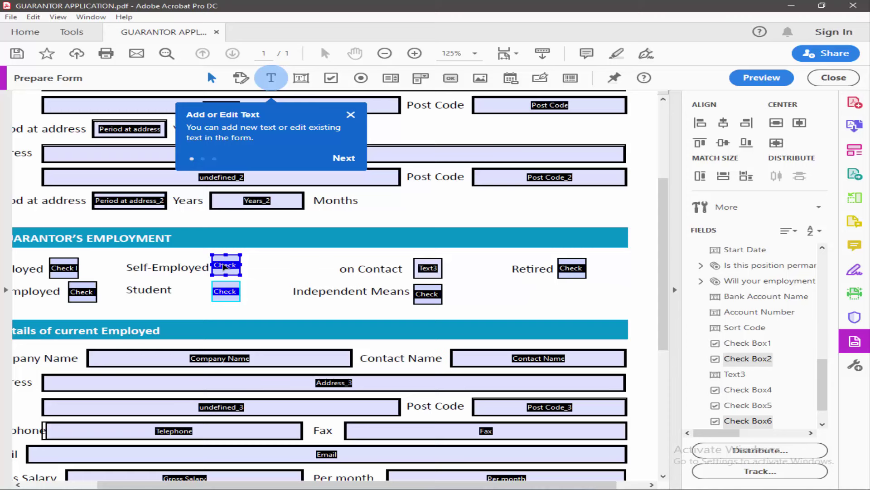
# Nudge the Self-Employed and Student boxes right, and align Unemployed under Employed, shifted right.
pyautogui.moveTo(224, 267); pyautogui.dragTo(233, 268)
pyautogui.moveTo(38, 253); pyautogui.dragTo(102, 313)
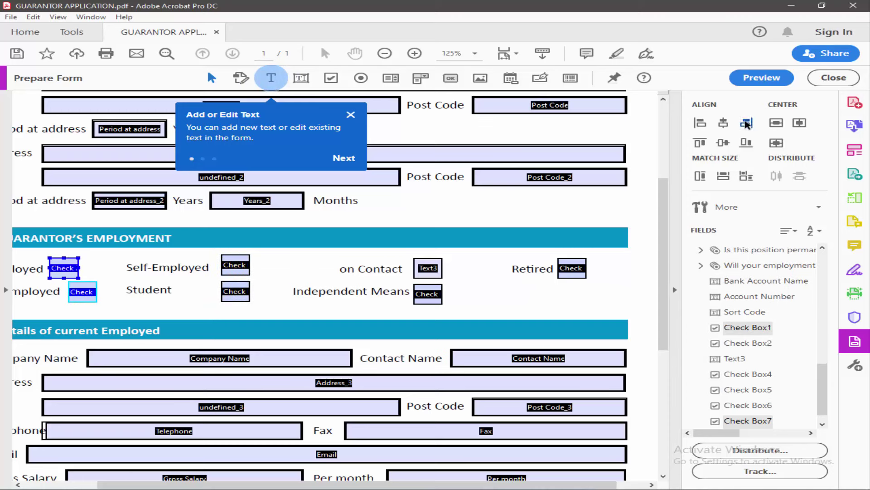
pyautogui.click(746, 124)
pyautogui.moveTo(65, 270); pyautogui.dragTo(87, 271)
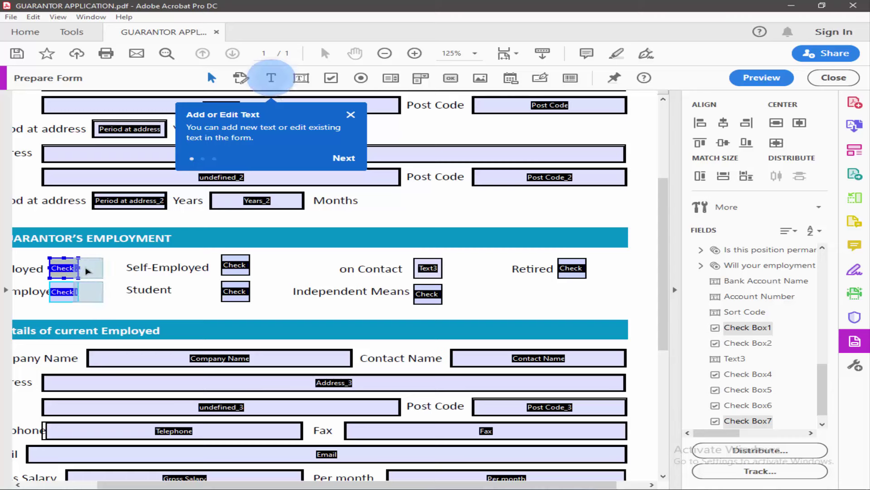
pyautogui.click(322, 312)
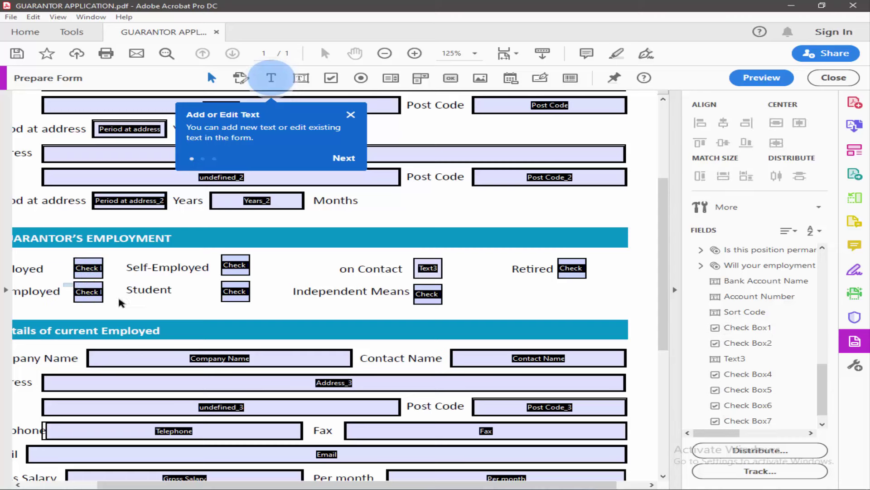
# Align the lower row of checkboxes and the upper row of fields along their tops.
pyautogui.moveTo(63, 282); pyautogui.dragTo(495, 320)
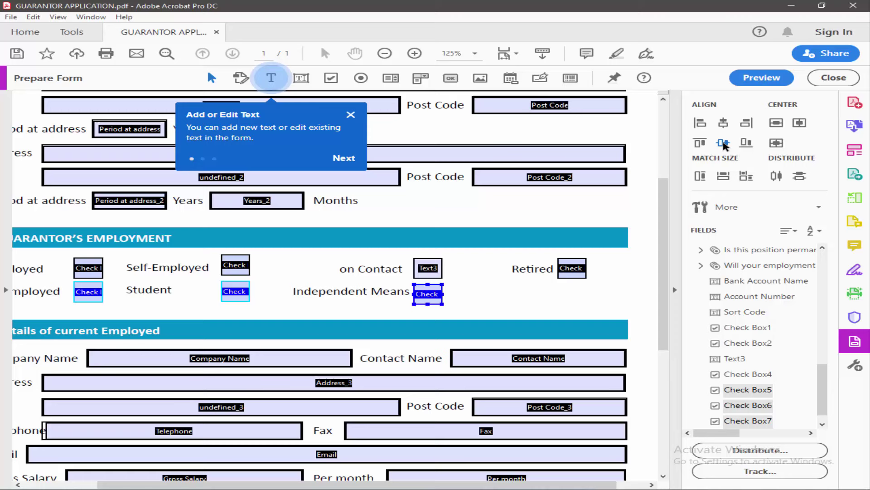
pyautogui.click(724, 143)
pyautogui.click(198, 266)
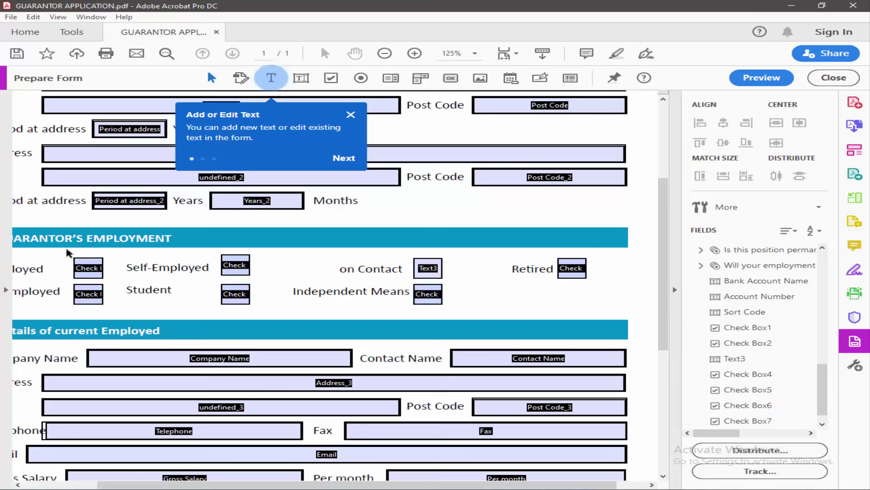
pyautogui.moveTo(67, 253); pyautogui.dragTo(622, 284)
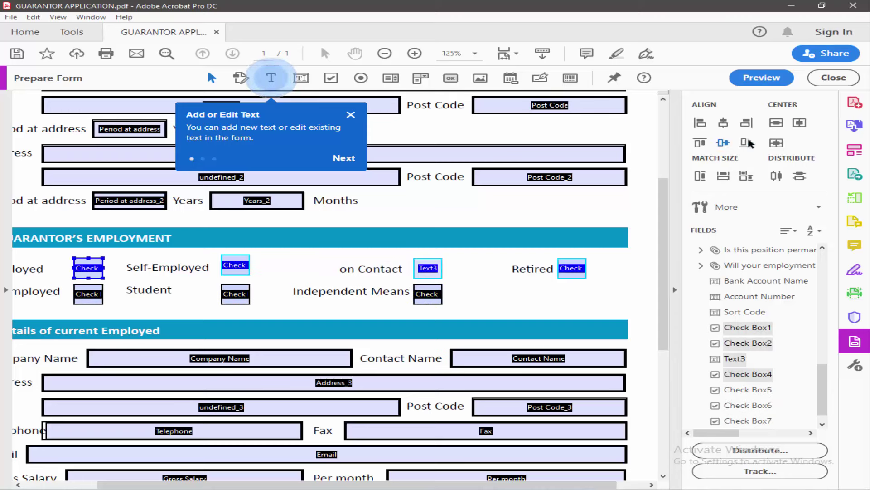
pyautogui.click(701, 143)
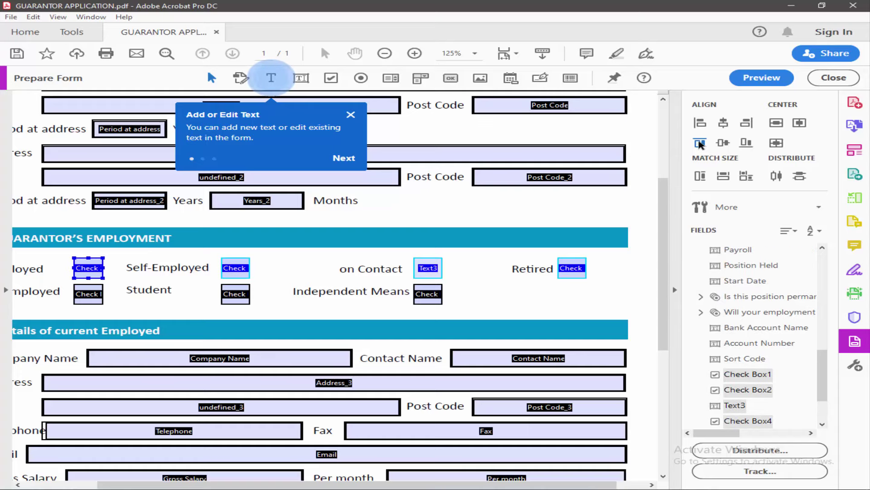
pyautogui.click(524, 296)
pyautogui.scroll(1, 305, 306)
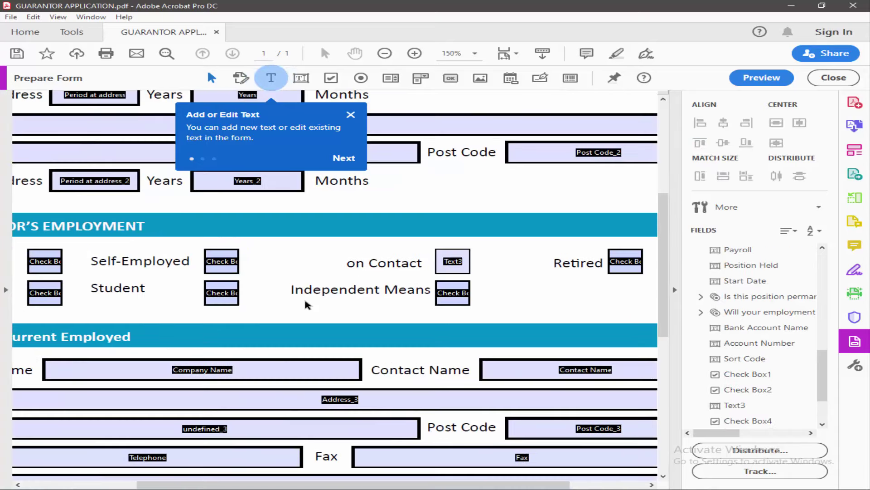
pyautogui.scroll(-1, 305, 305)
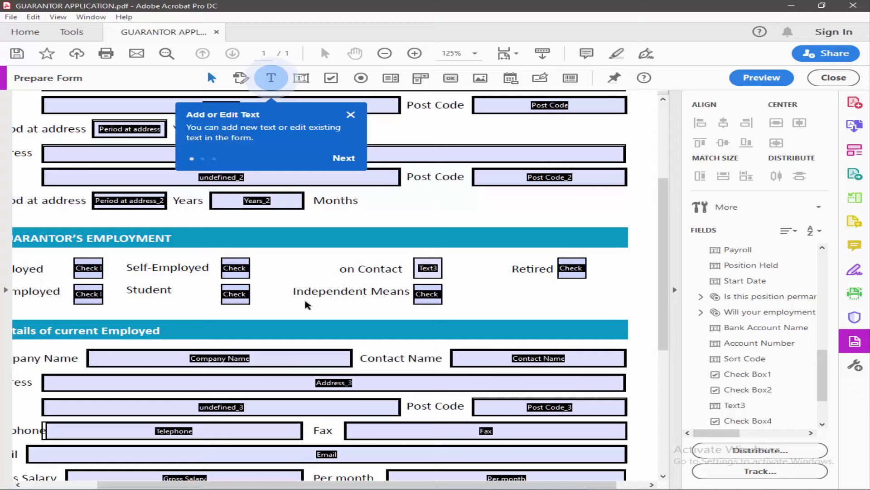
pyautogui.click(674, 293)
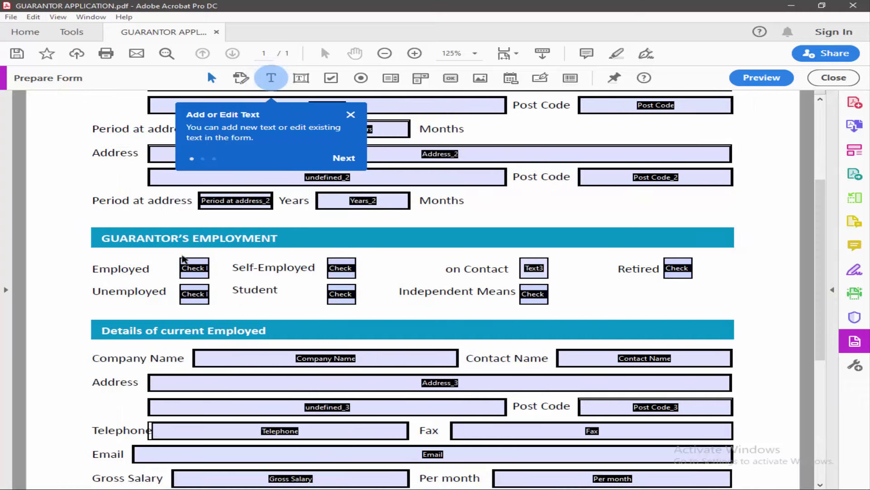
pyautogui.scroll(1, 182, 259)
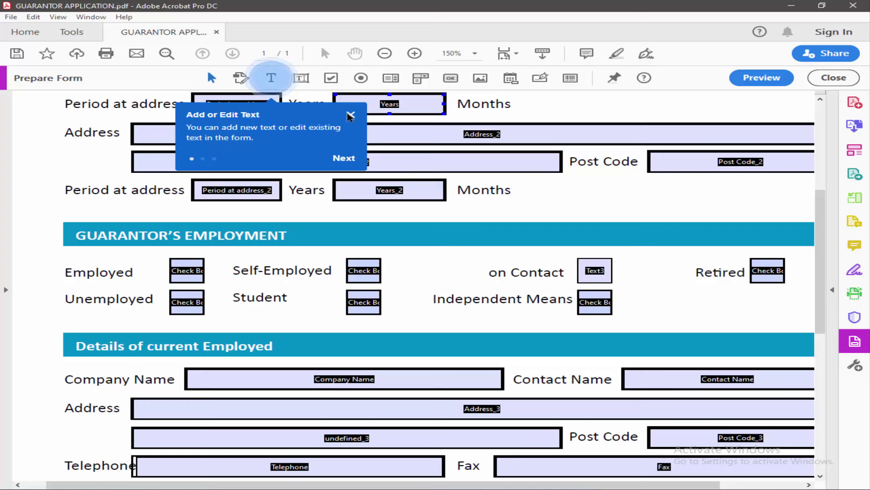
# Dismiss the text-editing tip and preview the form at 200% to inspect the checkboxes.
pyautogui.click(381, 113)
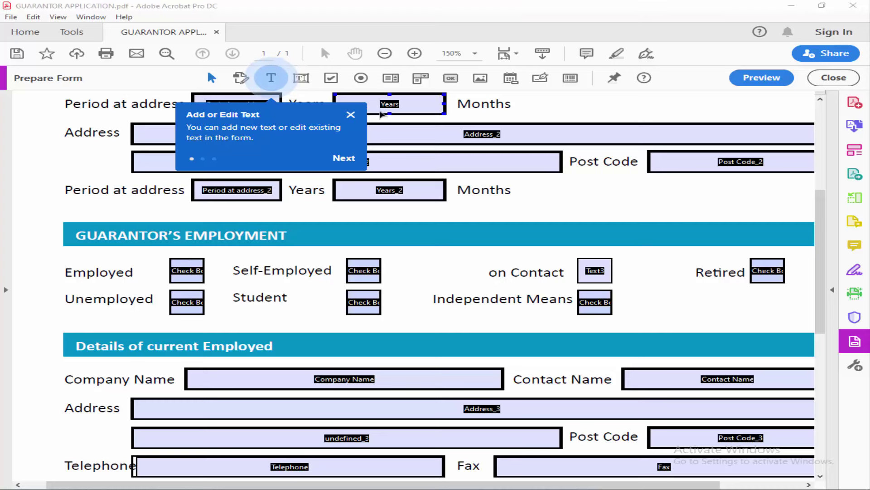
pyautogui.click(351, 114)
pyautogui.click(762, 78)
pyautogui.hotkey('ctrl', '=')
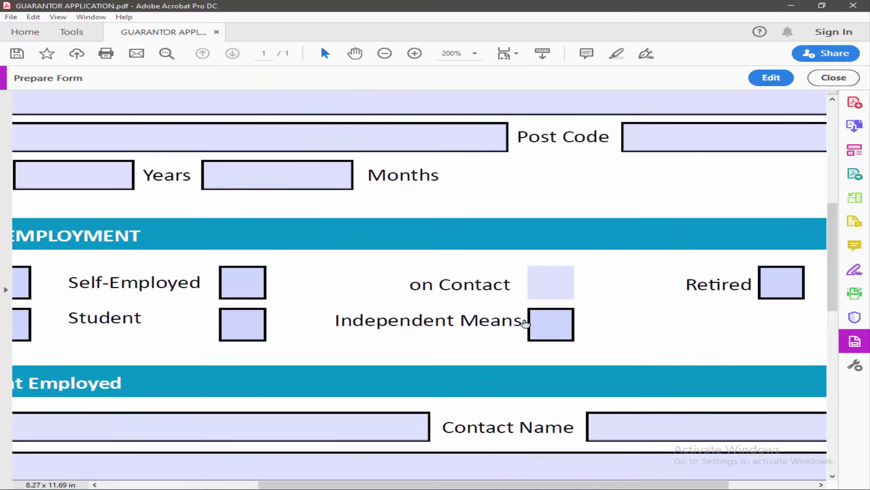